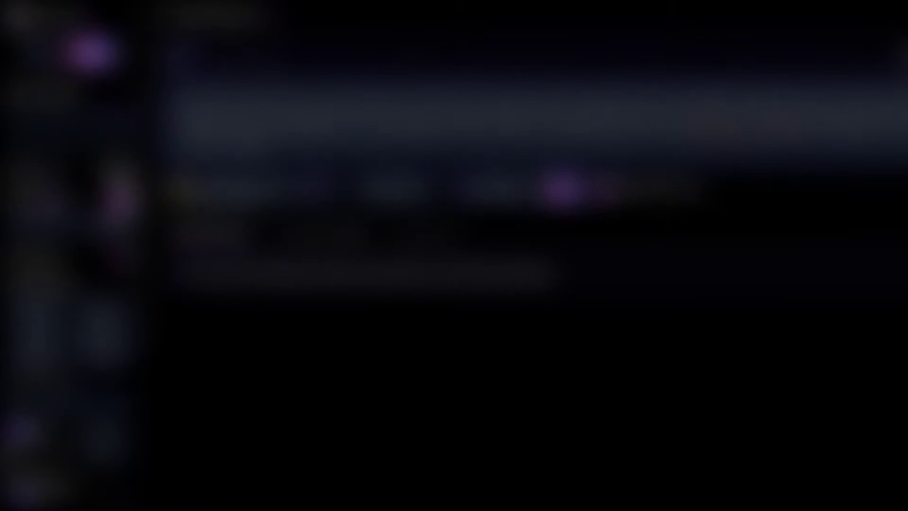
- Generate four oil-painting portraits of a woman in a lace gown from the pasted prompt
{"action": "type", "text": "Oil painting of a stylish cute young woman, her refined features exude sophistication and grace. showcases her in a flowing gown adorned with intricate lace and delicate embroidery, silver blue background, high quality, highly detailed, 8k"}
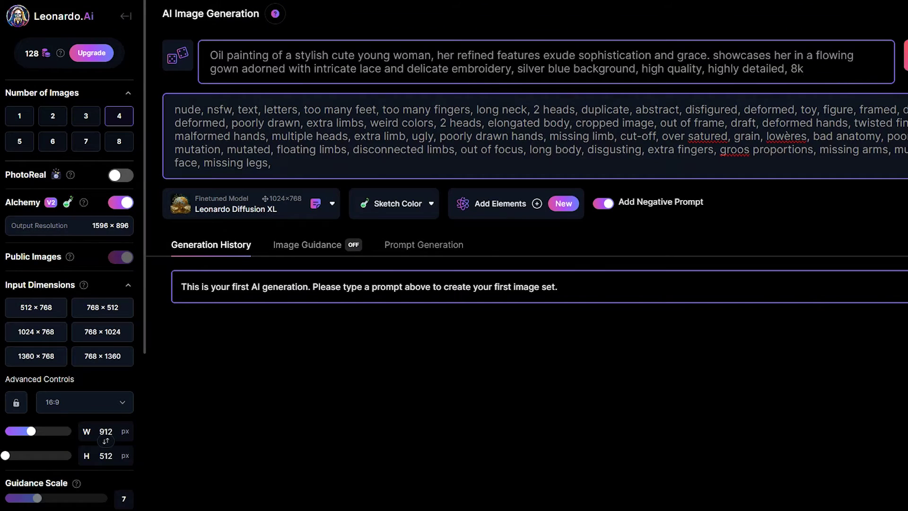
{"action": "left_click", "coordinate": [905, 62]}
{"action": "scroll", "coordinate": [520, 283], "scroll_direction": "down", "scroll_amount": 4}
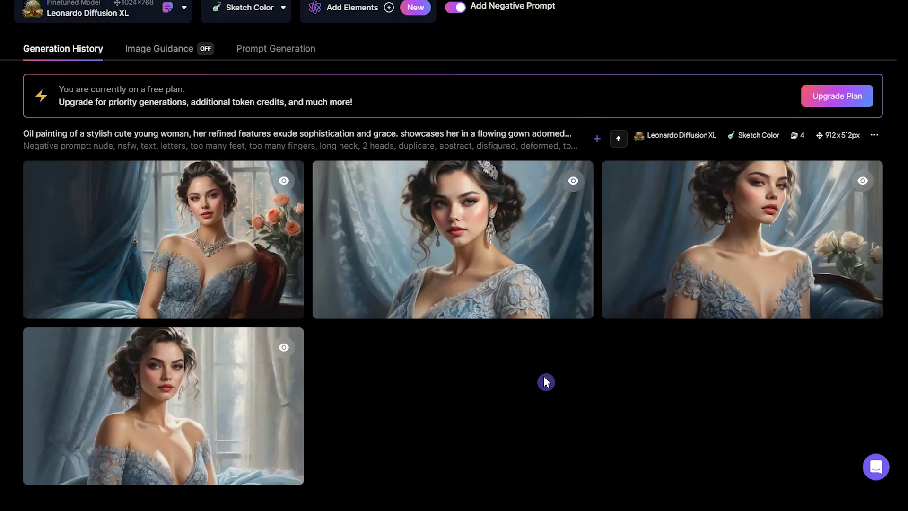
- View the first portrait full size, step through to the lace-dress portrait by the window, and close
{"action": "left_click", "coordinate": [286, 262]}
{"action": "left_click", "coordinate": [895, 268]}
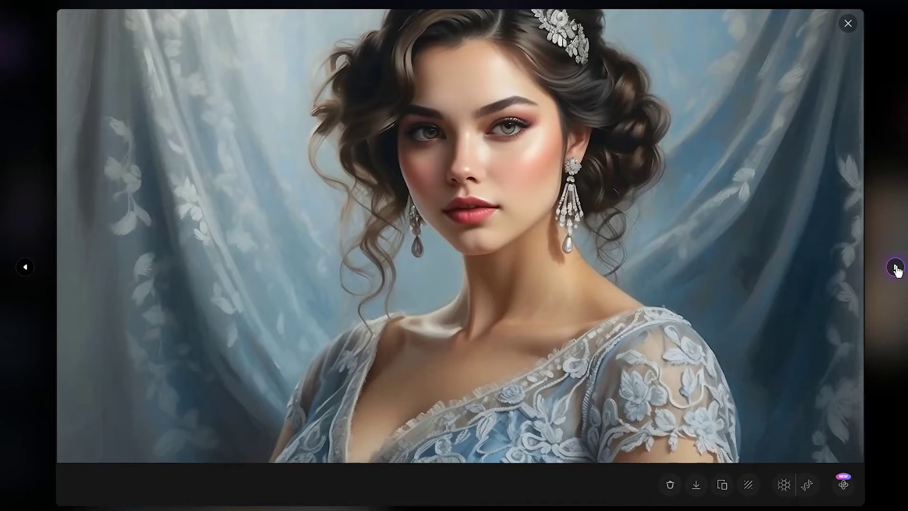
{"action": "left_click", "coordinate": [895, 268]}
{"action": "left_click", "coordinate": [895, 267]}
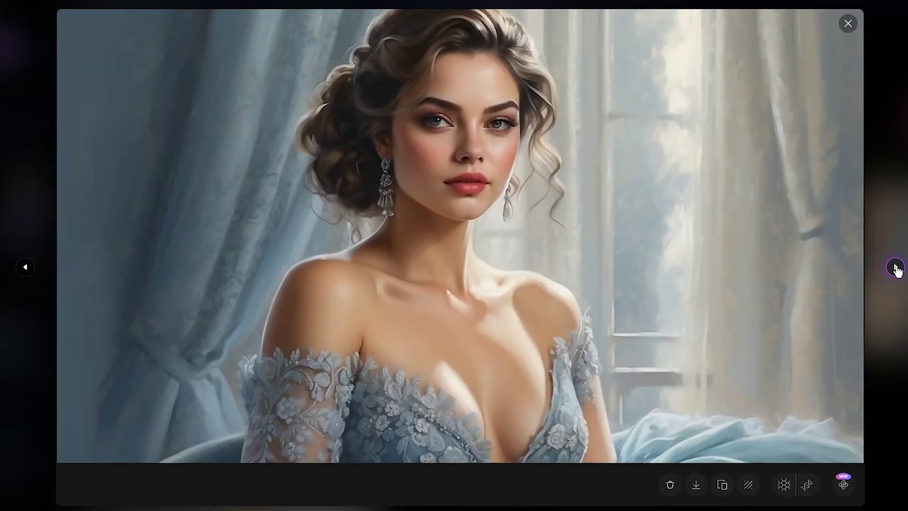
{"action": "left_click", "coordinate": [848, 23]}
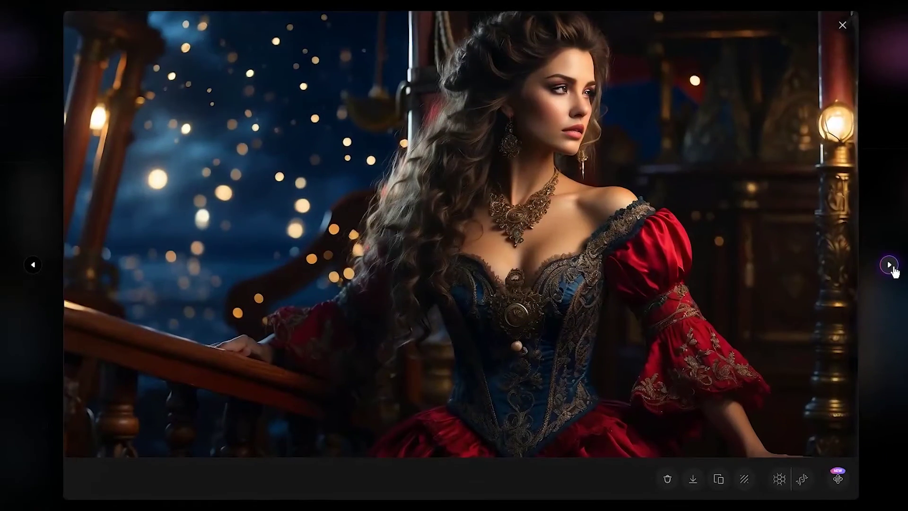
- Browse on through the other images, from the green hooded portrait to the lantern-lit temple scene
{"action": "left_click", "coordinate": [893, 269]}
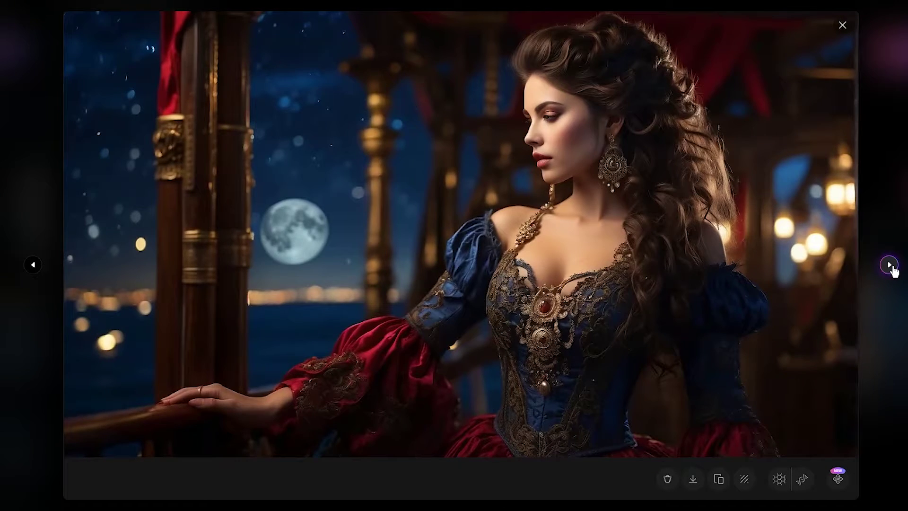
{"action": "left_click", "coordinate": [893, 269]}
{"action": "left_click", "coordinate": [893, 268]}
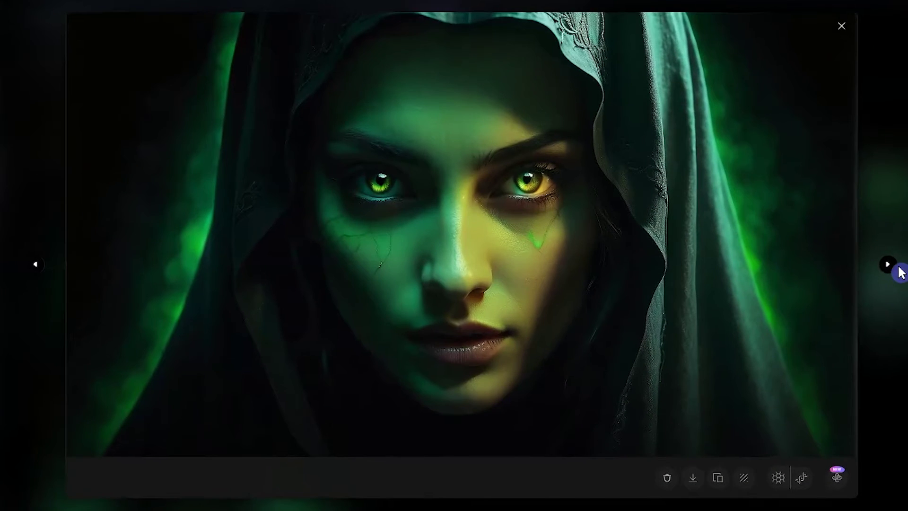
{"action": "left_click", "coordinate": [889, 267]}
{"action": "left_click", "coordinate": [889, 267]}
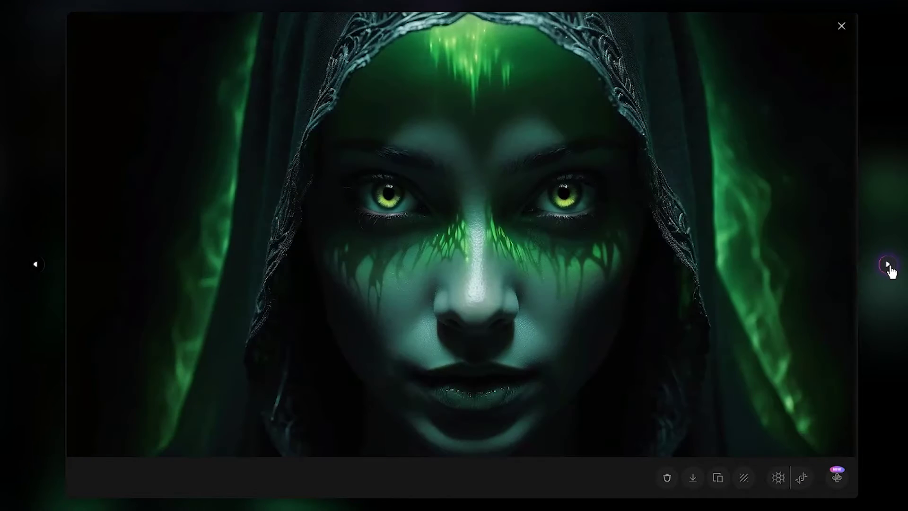
{"action": "left_click", "coordinate": [889, 266]}
{"action": "left_click", "coordinate": [887, 267]}
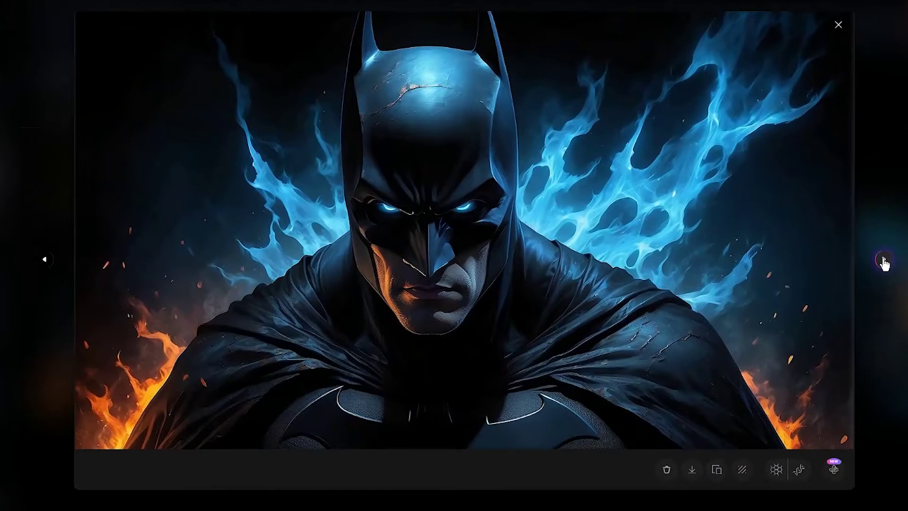
{"action": "left_click", "coordinate": [883, 261]}
{"action": "left_click", "coordinate": [884, 262]}
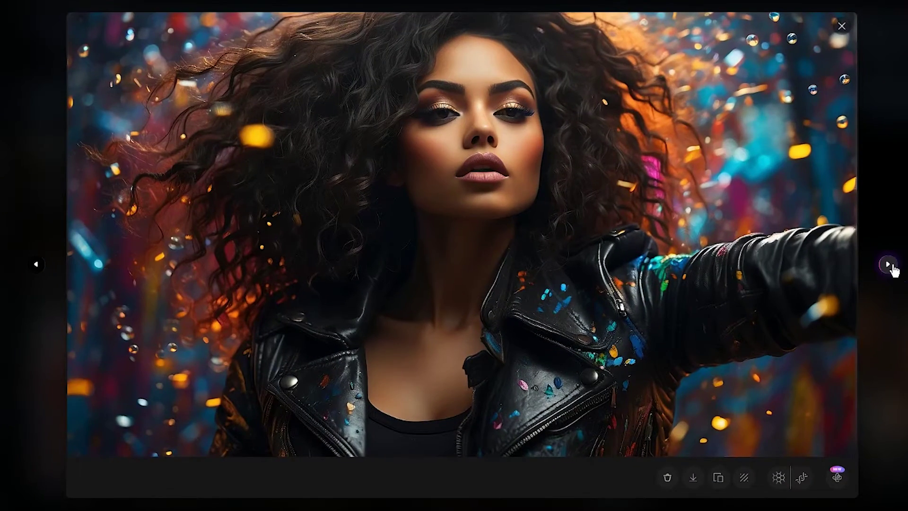
{"action": "left_click", "coordinate": [746, 263]}
{"action": "left_click", "coordinate": [745, 262]}
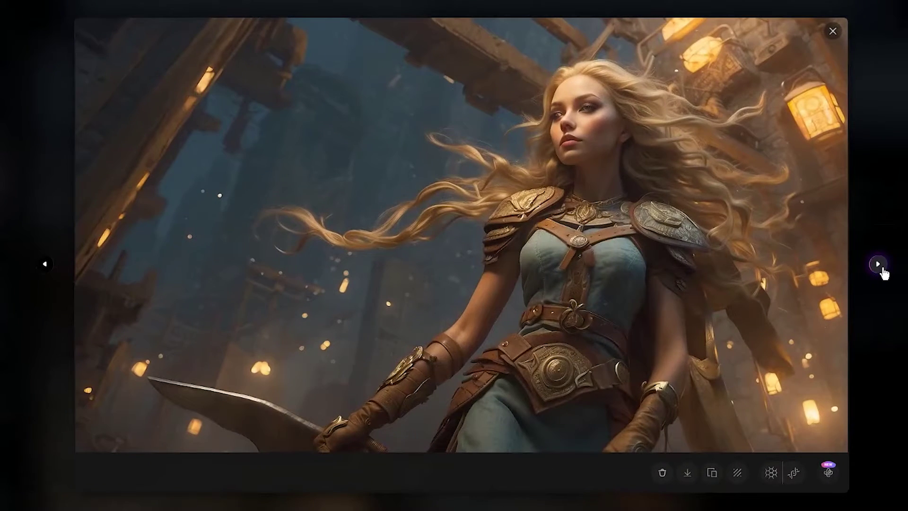
{"action": "left_click", "coordinate": [880, 269]}
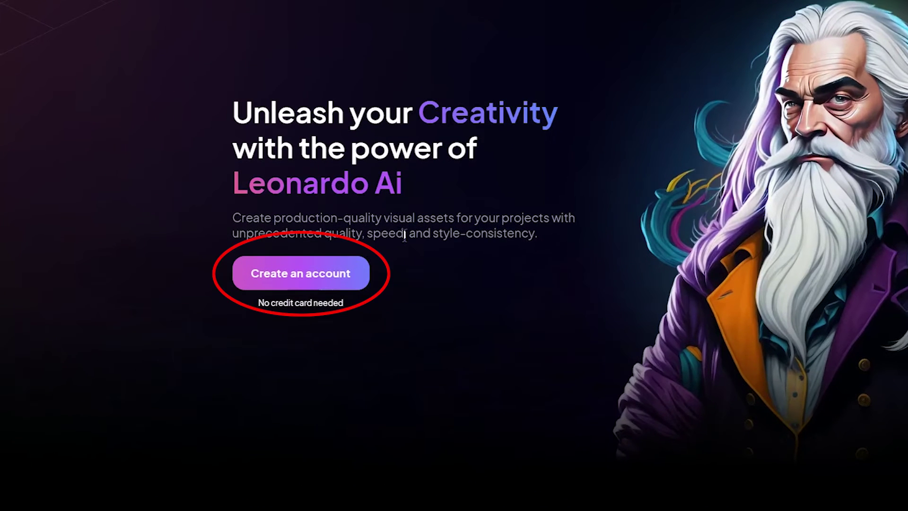
- Sign up for a Leonardo account and open the Realtime Gen workspace
{"action": "left_click", "coordinate": [358, 274]}
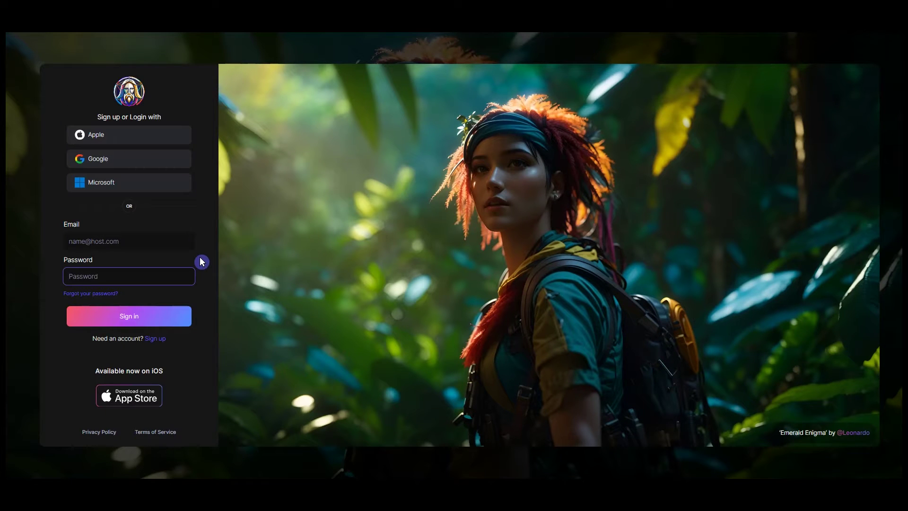
{"action": "left_click", "coordinate": [158, 340]}
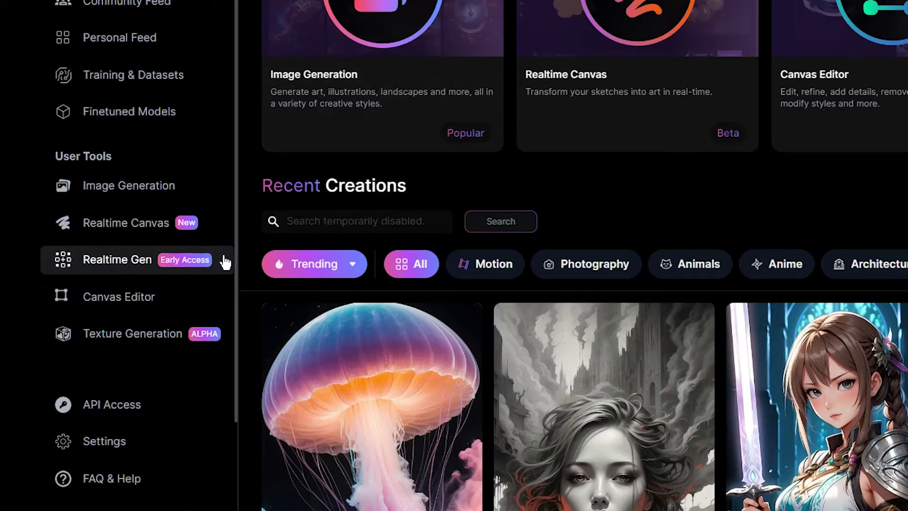
{"action": "left_click", "coordinate": [225, 261]}
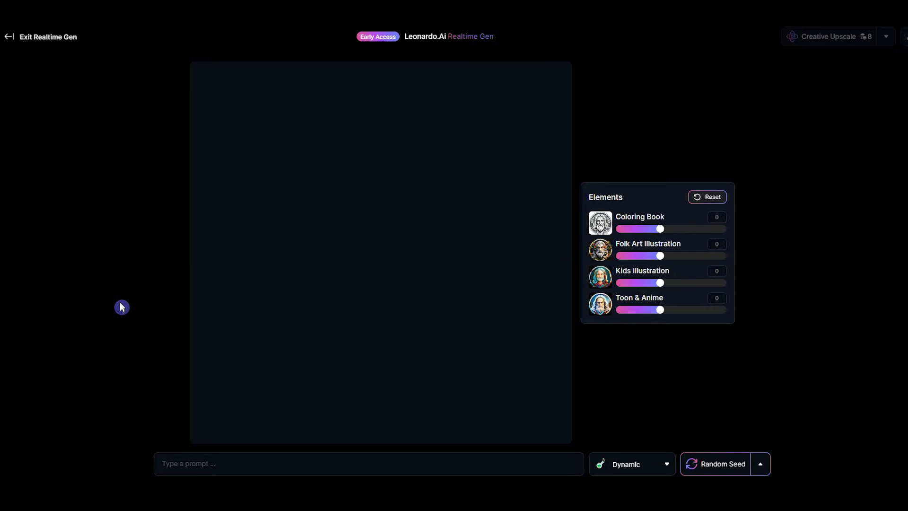
- Change the style preset from Dynamic to Vibrant and draw a new random seed
{"action": "left_click", "coordinate": [295, 465]}
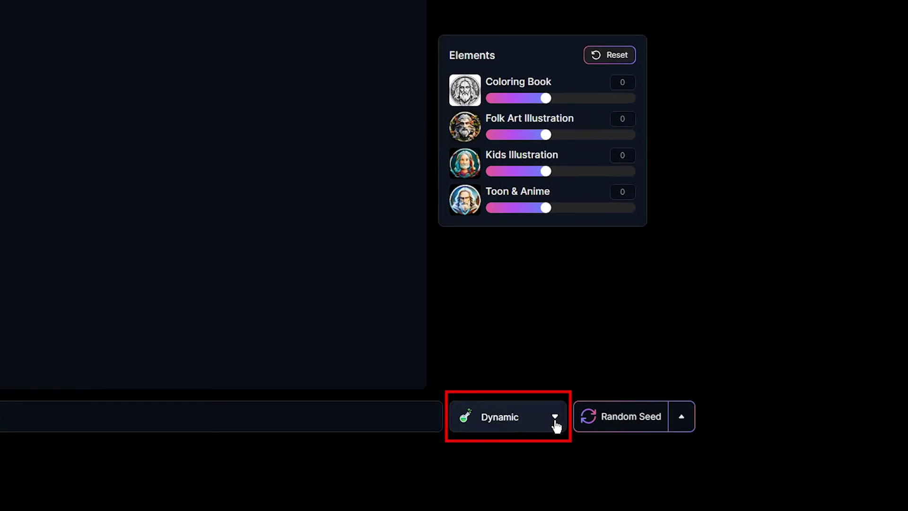
{"action": "left_click", "coordinate": [808, 503]}
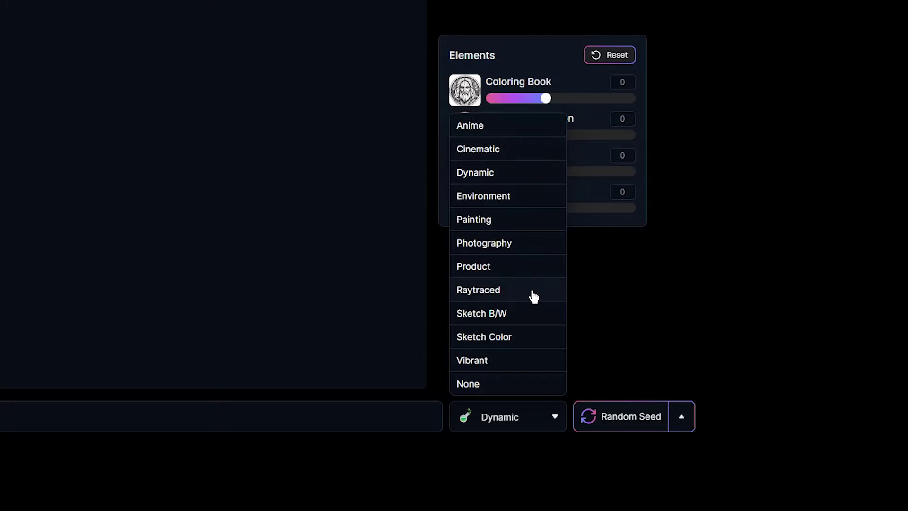
{"action": "left_click", "coordinate": [538, 360]}
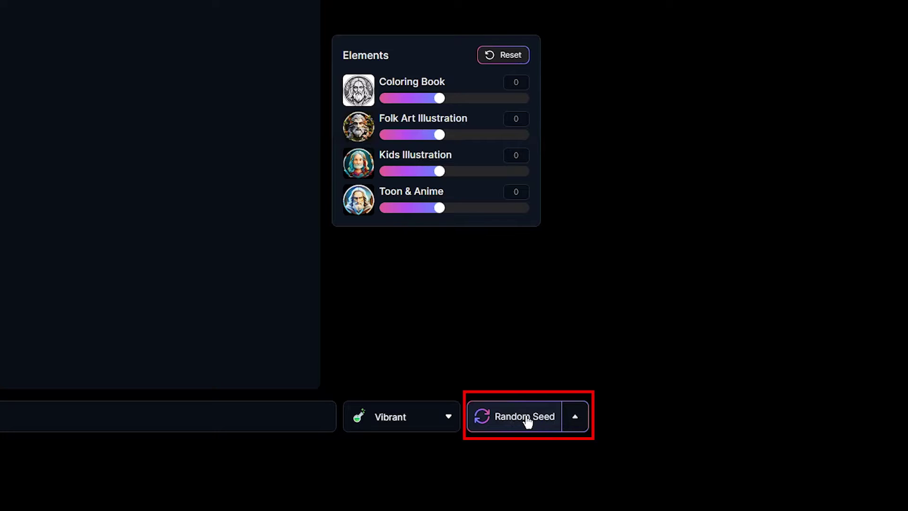
{"action": "left_click", "coordinate": [574, 418]}
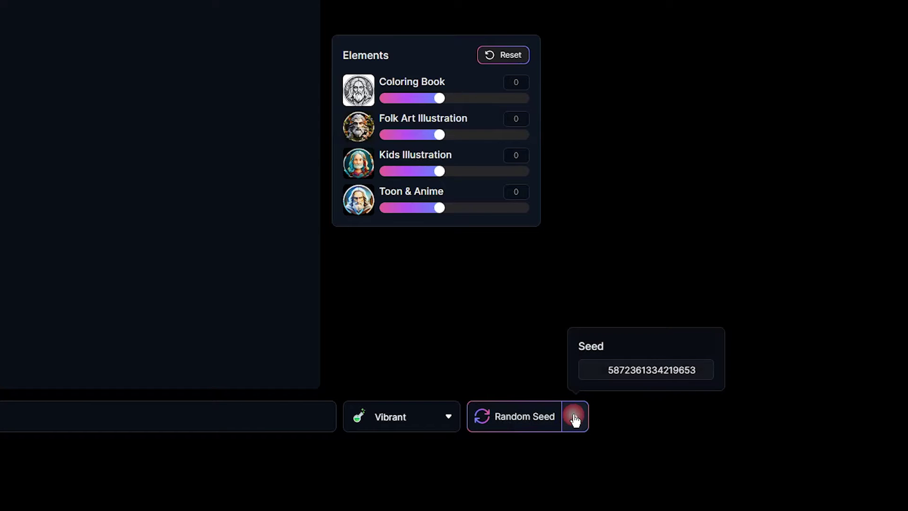
{"action": "left_click_drag", "start_coordinate": [588, 371], "coordinate": [704, 377]}
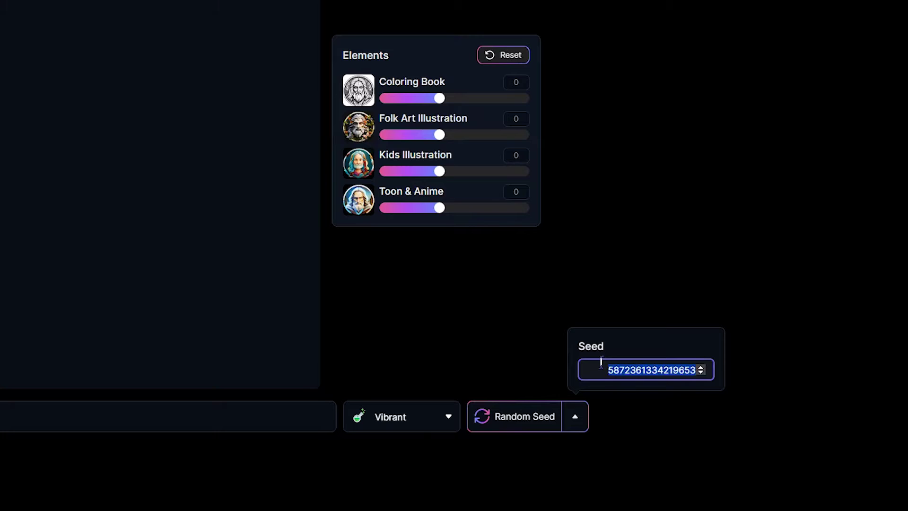
{"action": "left_click", "coordinate": [522, 422]}
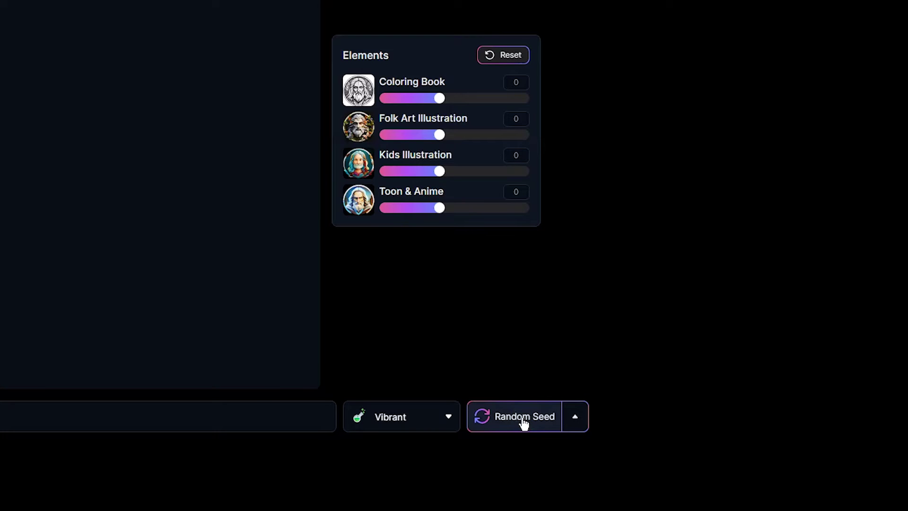
{"action": "left_click", "coordinate": [574, 422]}
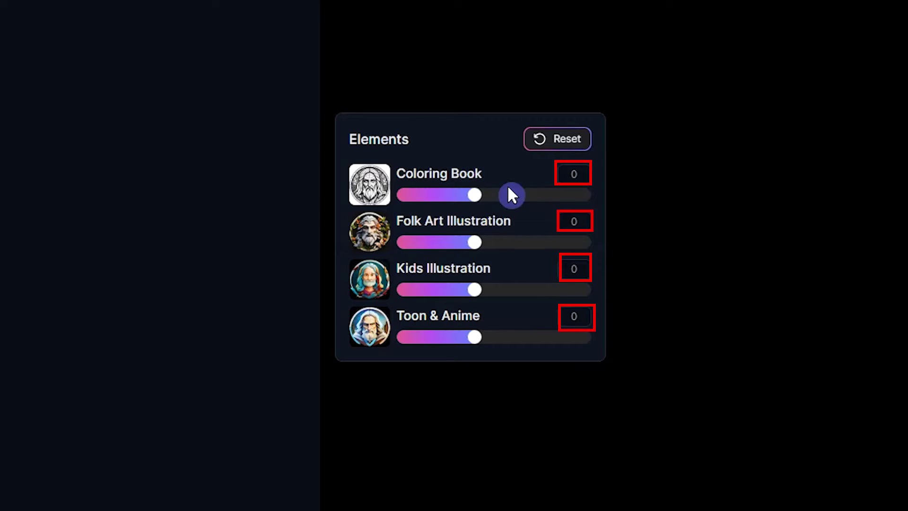
{"action": "left_click", "coordinate": [573, 175]}
{"action": "left_click_drag", "start_coordinate": [474, 195], "coordinate": [505, 195]}
{"action": "left_click", "coordinate": [443, 242]}
{"action": "left_click_drag", "start_coordinate": [473, 264], "coordinate": [528, 264]}
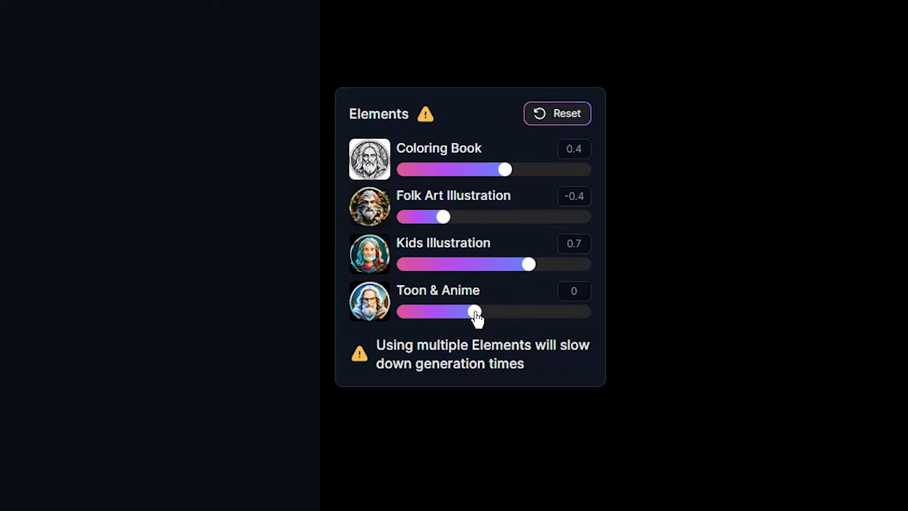
{"action": "left_click_drag", "start_coordinate": [474, 312], "coordinate": [452, 312]}
{"action": "left_click", "coordinate": [571, 245]}
{"action": "type", "text": "0"}
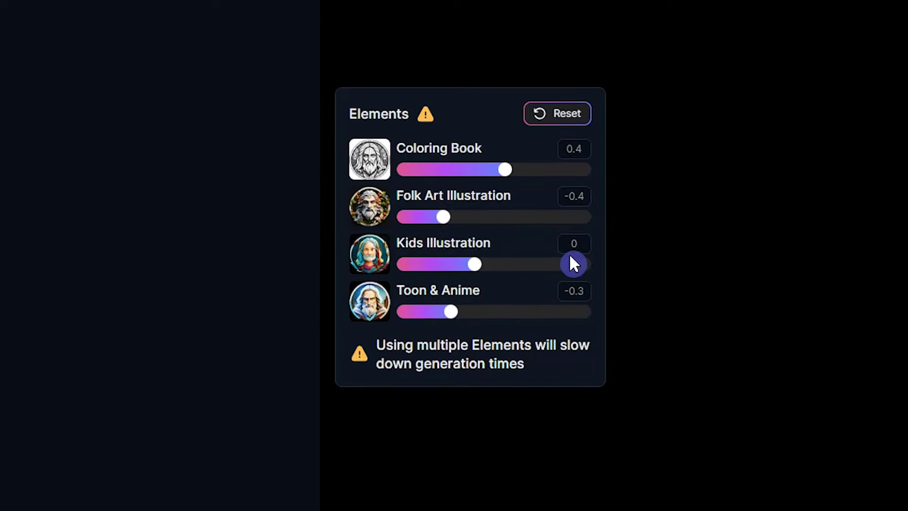
{"action": "left_click", "coordinate": [572, 119]}
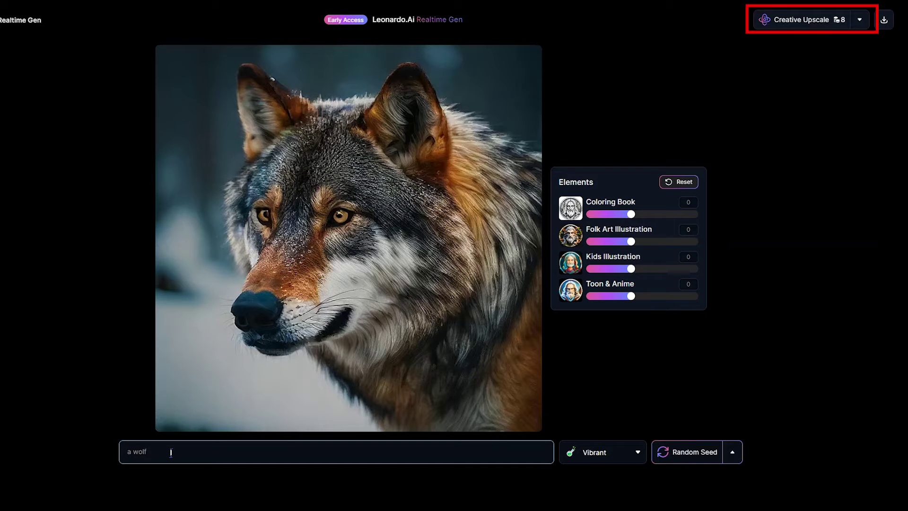
- Review the upscale modes and keep Creative Upscale for the wolf portrait
{"action": "left_click", "coordinate": [859, 20]}
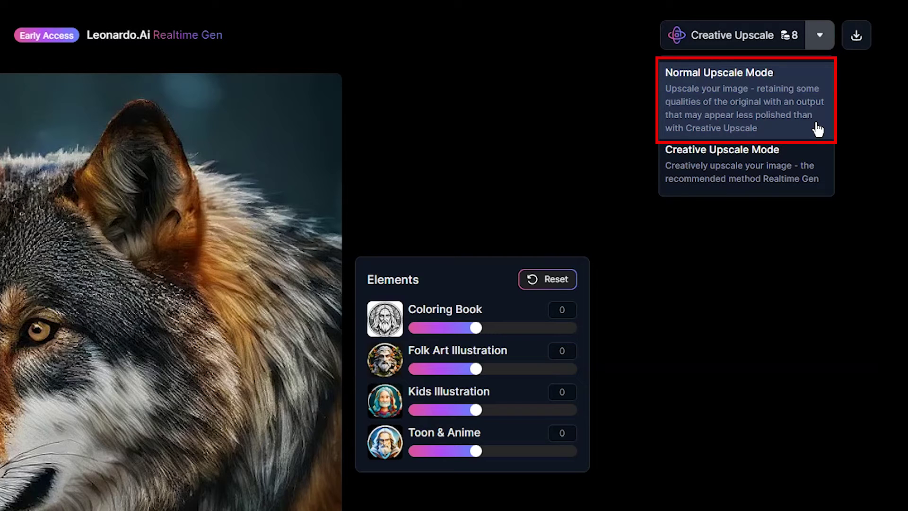
{"action": "left_click", "coordinate": [827, 176]}
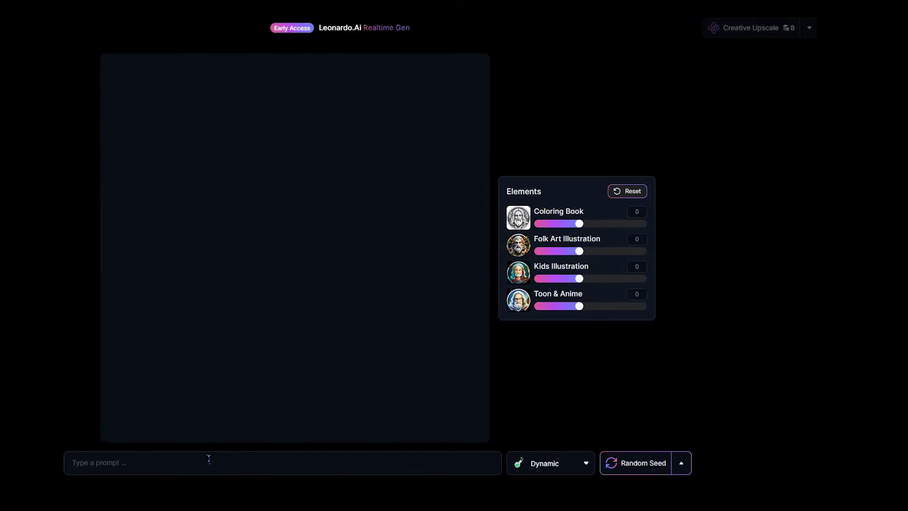
- Prompt 'beautiful woman', try Folk Art Illustration, then raise Toon & Anime to 0.3 for an anime look
{"action": "left_click", "coordinate": [299, 460]}
{"action": "type", "text": "beautifu"}
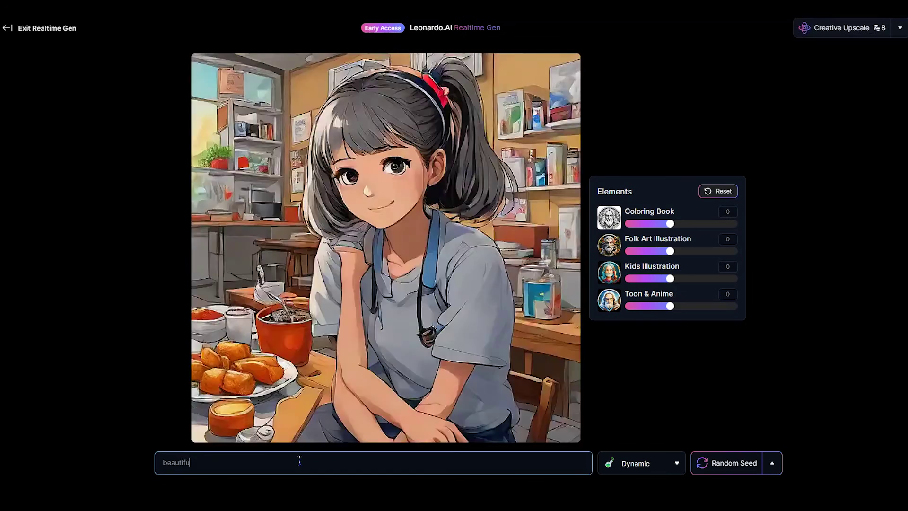
{"action": "type", "text": "l woman"}
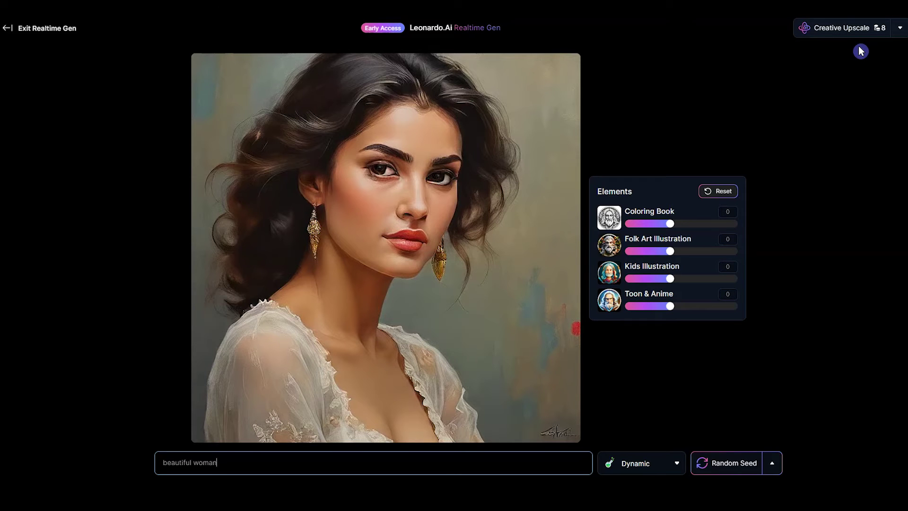
{"action": "mouse_move", "coordinate": [671, 251]}
{"action": "left_mouse_down"}
{"action": "mouse_move", "coordinate": [693, 251]}
{"action": "mouse_move", "coordinate": [651, 253]}
{"action": "mouse_move", "coordinate": [670, 251]}
{"action": "left_mouse_up"}
{"action": "left_click_drag", "start_coordinate": [670, 306], "coordinate": [679, 308]}
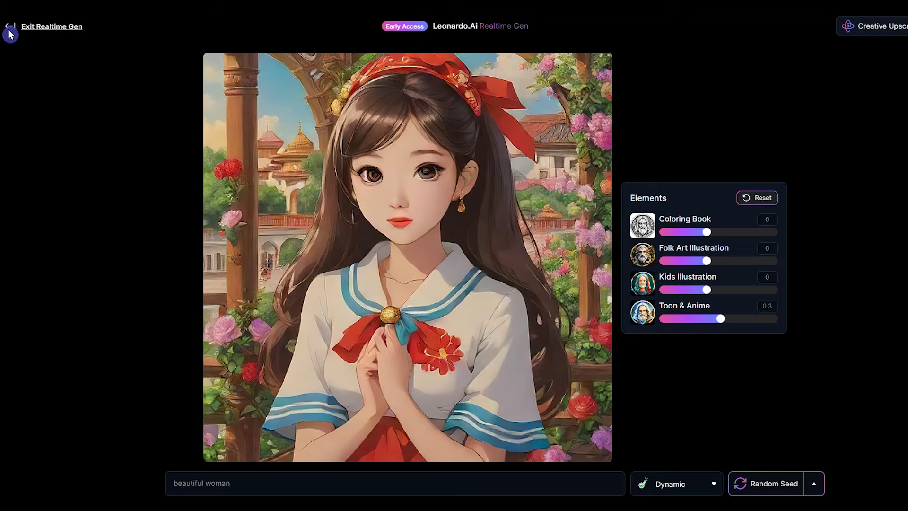
- Restart Realtime Gen and enter the braided brown-hair, glowing blue-eyes, lace-gown prompt with fiery red background glow
{"action": "left_click", "coordinate": [9, 30]}
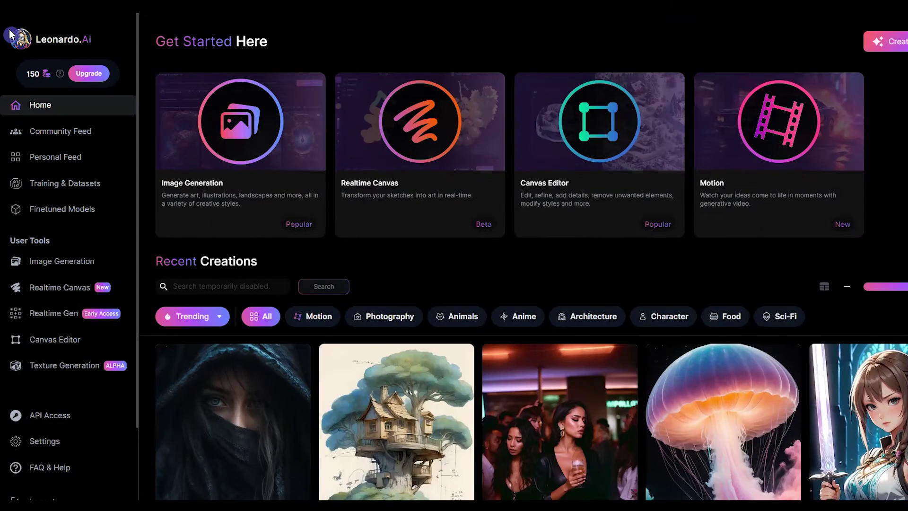
{"action": "left_click", "coordinate": [64, 316]}
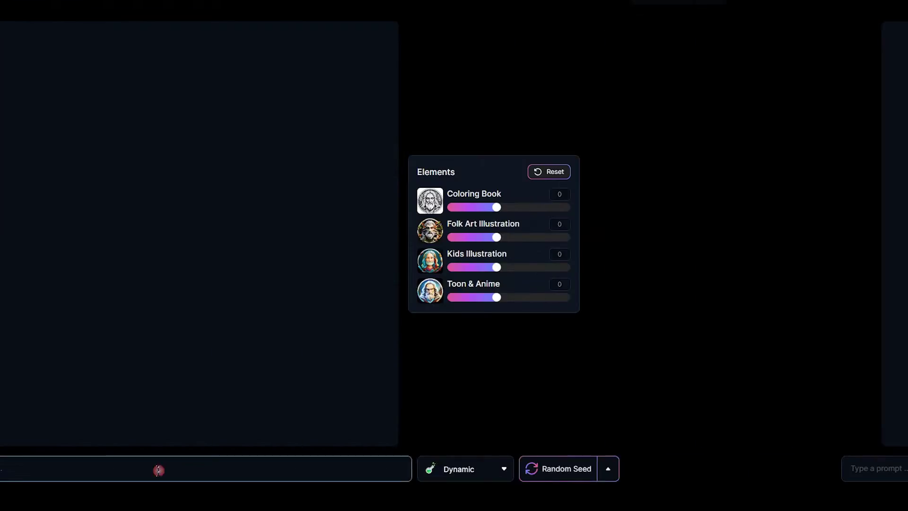
{"action": "left_click", "coordinate": [340, 469]}
{"action": "type", "text": "cute beauti"}
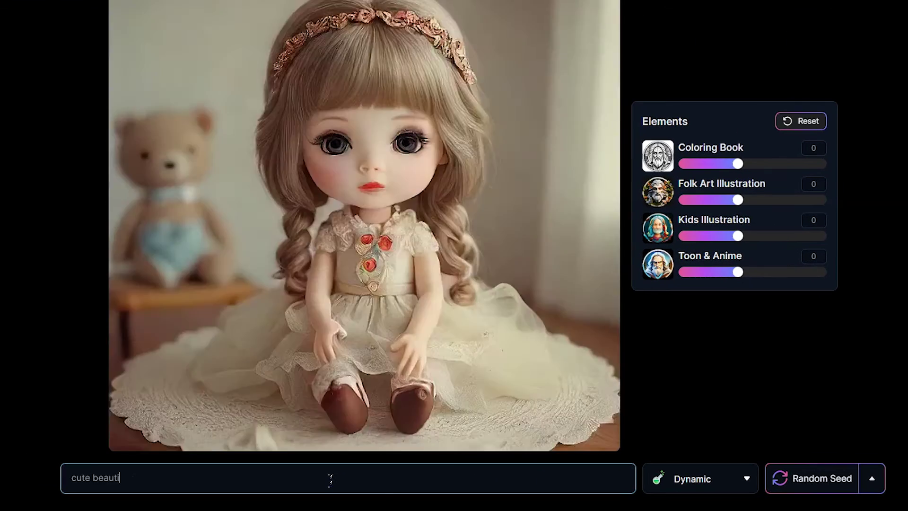
{"action": "type", "text": "ful young woman "}
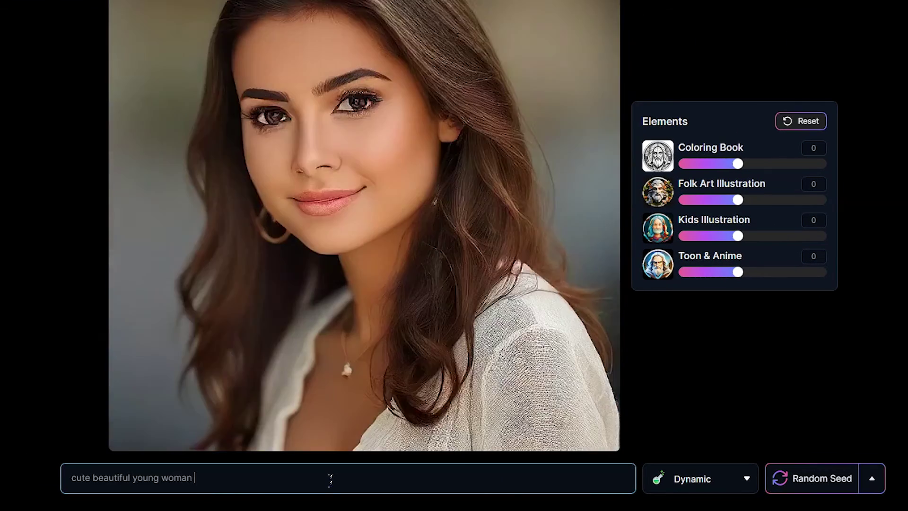
{"action": "type", "text": "with braided brown hair"}
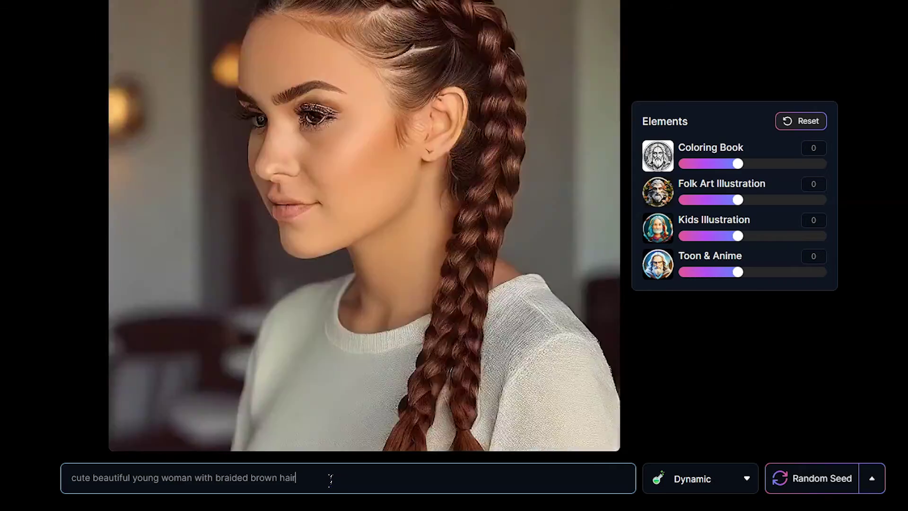
{"action": "type", "text": ", glow"}
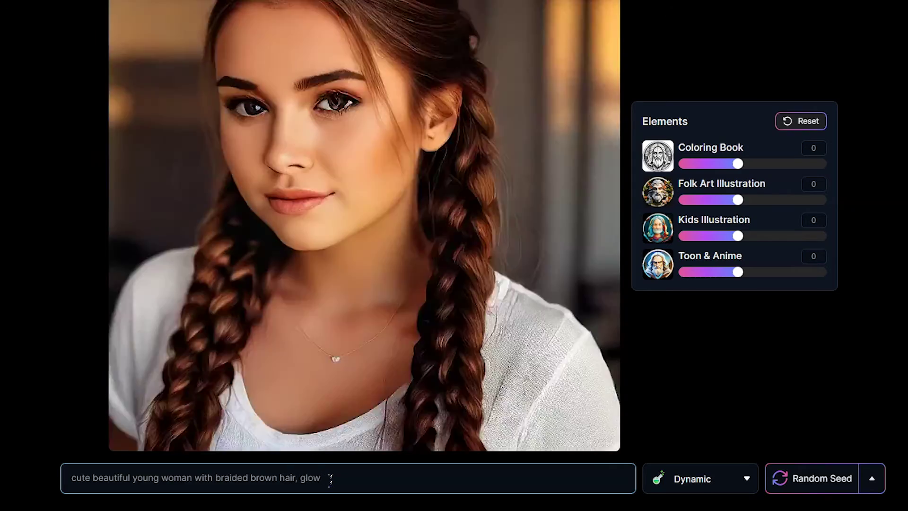
{"action": "type", "text": " blue eyes, su"}
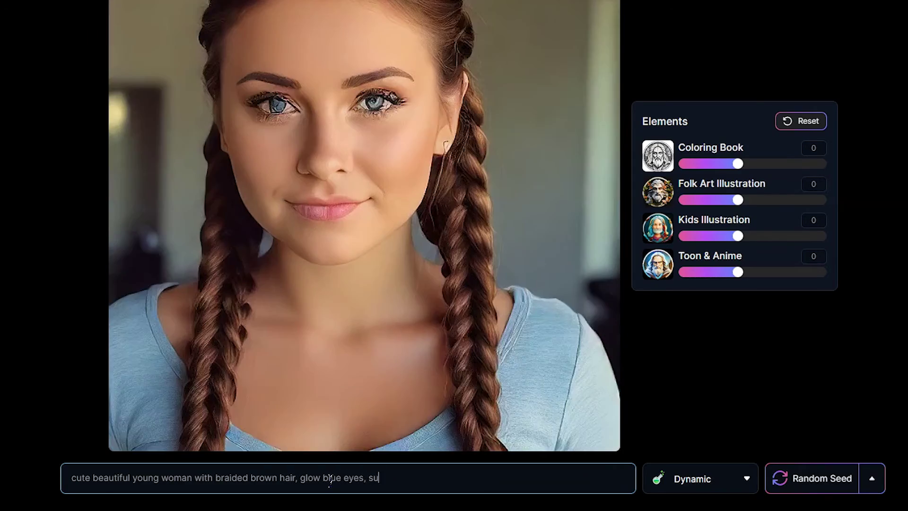
{"action": "type", "text": "nlight, wearing flowing gown ad"}
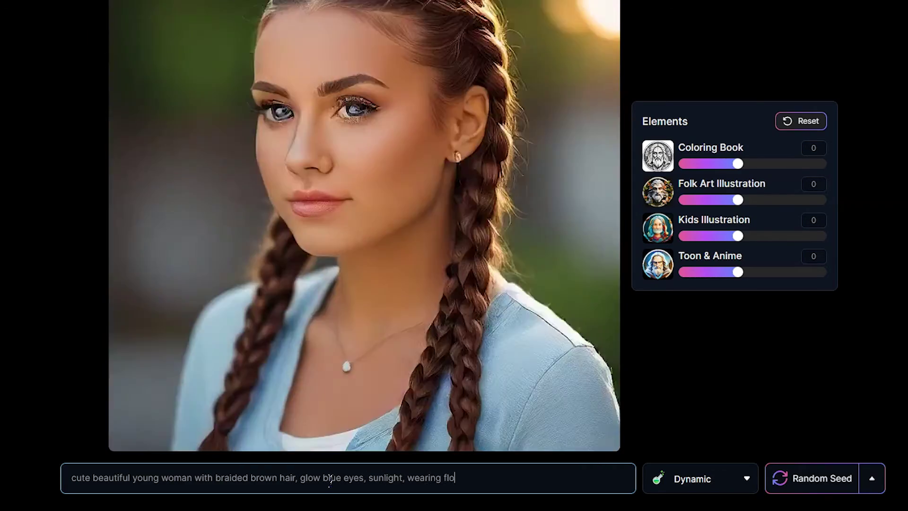
{"action": "type", "text": "orned with intricate lace"}
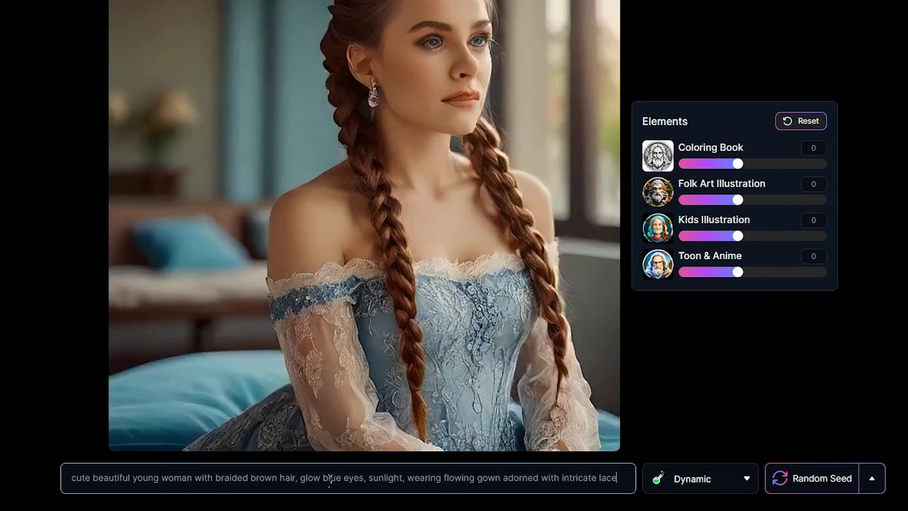
{"action": "type", "text": ", facing the camera"}
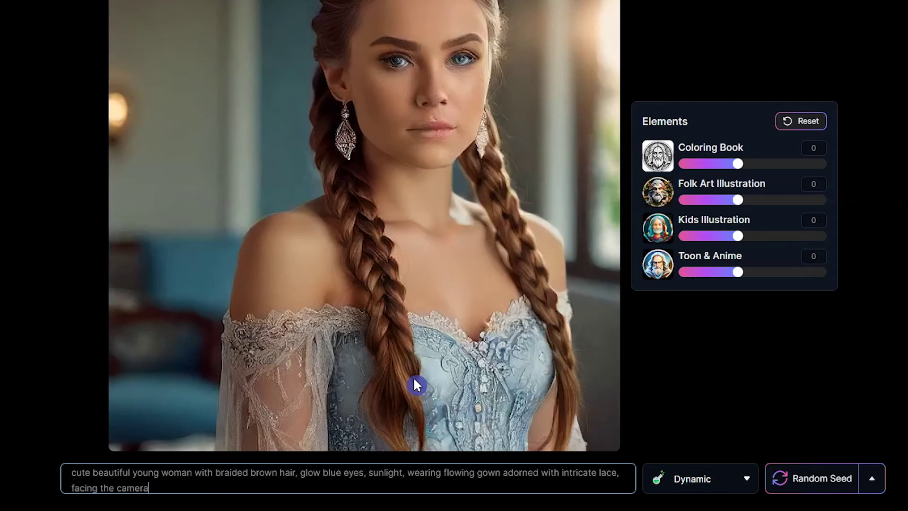
{"action": "type", "text": ", fiery red glow in the background"}
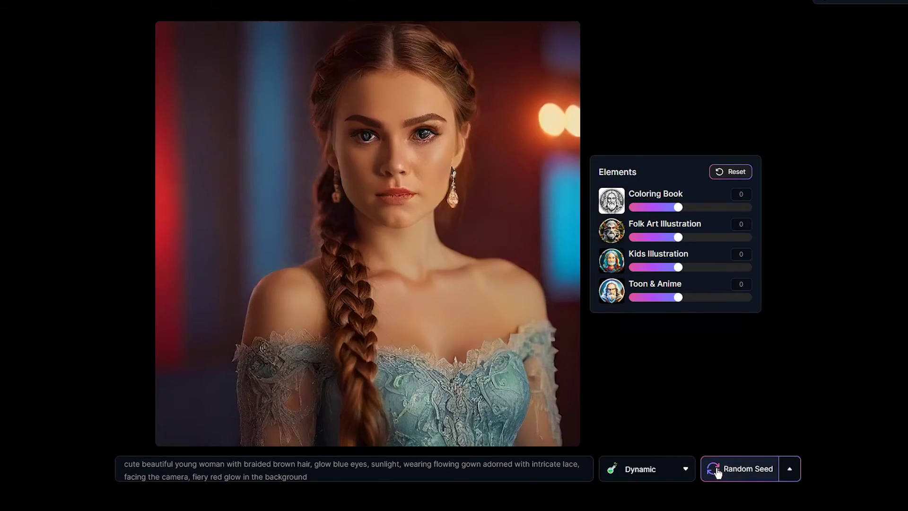
- Draw several random seeds and try Anime, Cinematic, Environment and Sketch B/W styles, settling on Vibrant
{"action": "left_click", "coordinate": [719, 471]}
{"action": "left_click", "coordinate": [719, 471]}
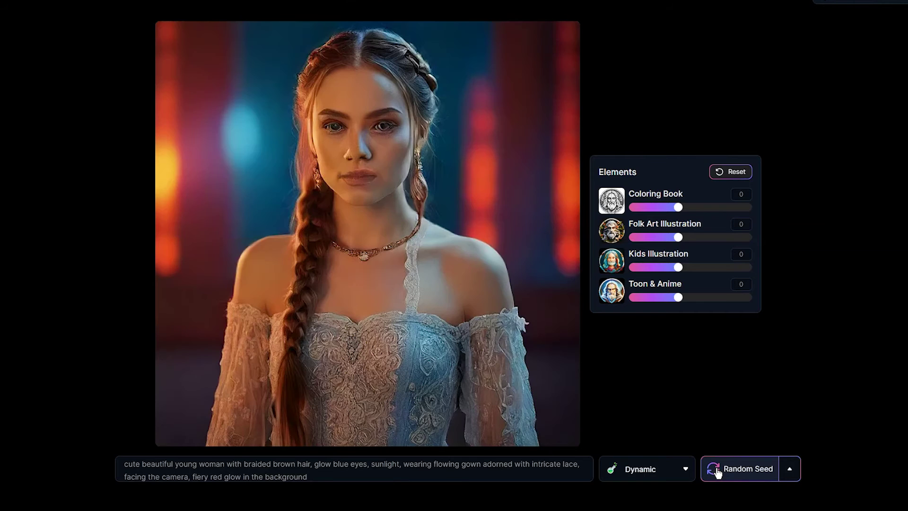
{"action": "left_click", "coordinate": [718, 470]}
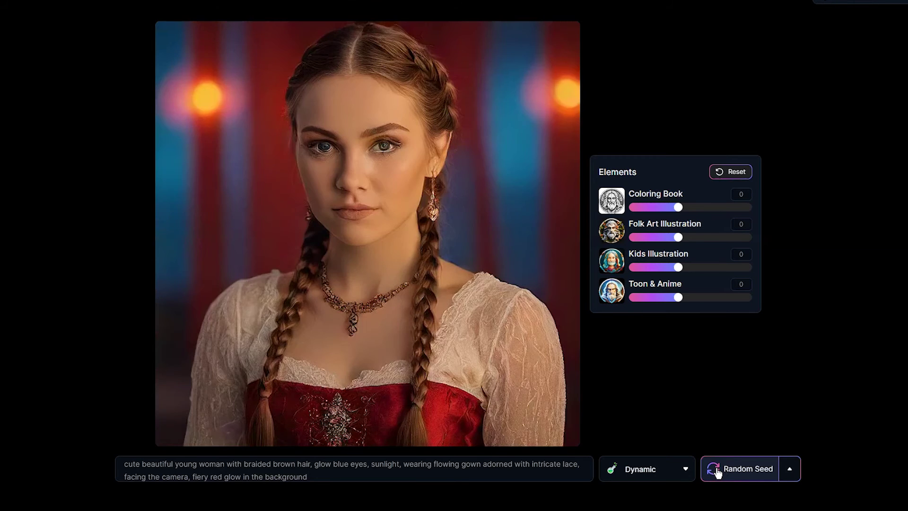
{"action": "left_click", "coordinate": [718, 471]}
{"action": "left_click", "coordinate": [652, 348]}
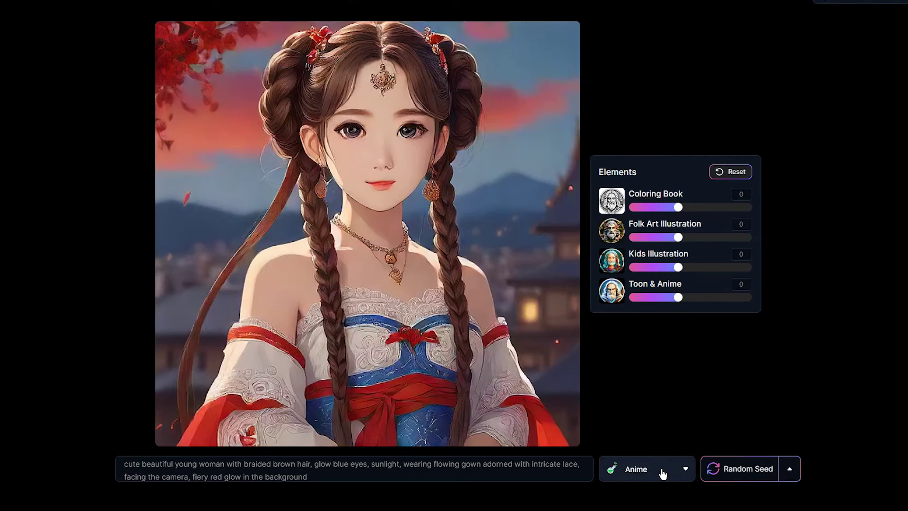
{"action": "left_click", "coordinate": [661, 473]}
{"action": "left_click", "coordinate": [650, 249]}
{"action": "left_click", "coordinate": [656, 473]}
{"action": "left_click", "coordinate": [649, 285]}
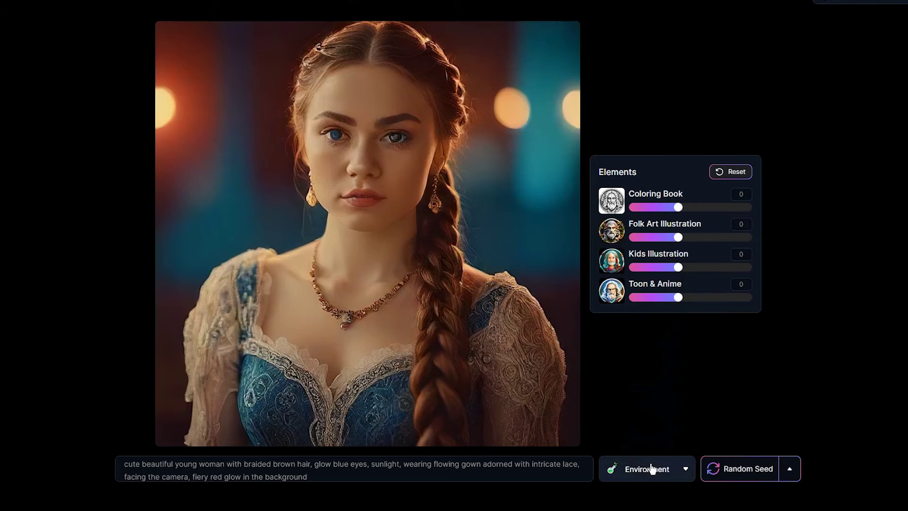
{"action": "left_click", "coordinate": [652, 469]}
{"action": "left_click", "coordinate": [651, 382]}
{"action": "left_click", "coordinate": [659, 469]}
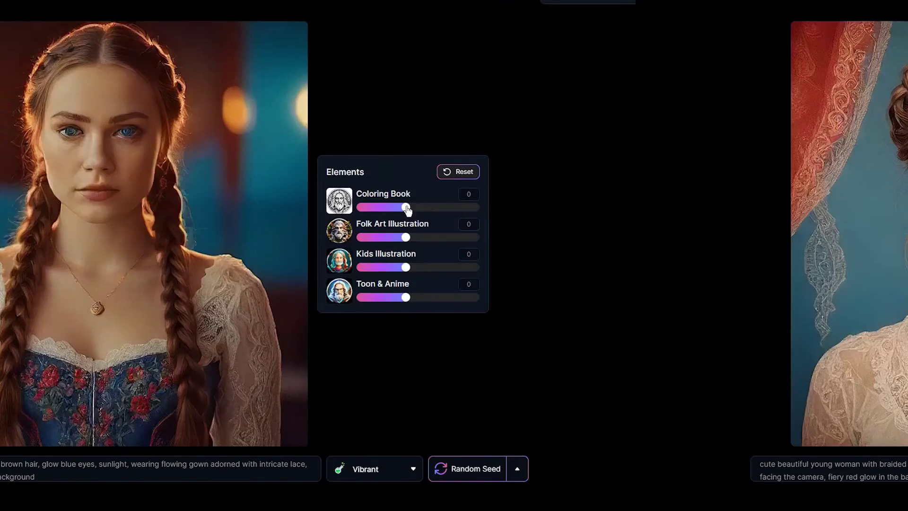
- Set Coloring Book influence to 0.3 and Kids Illustration to 0.1
{"action": "left_click_drag", "start_coordinate": [407, 211], "coordinate": [421, 209]}
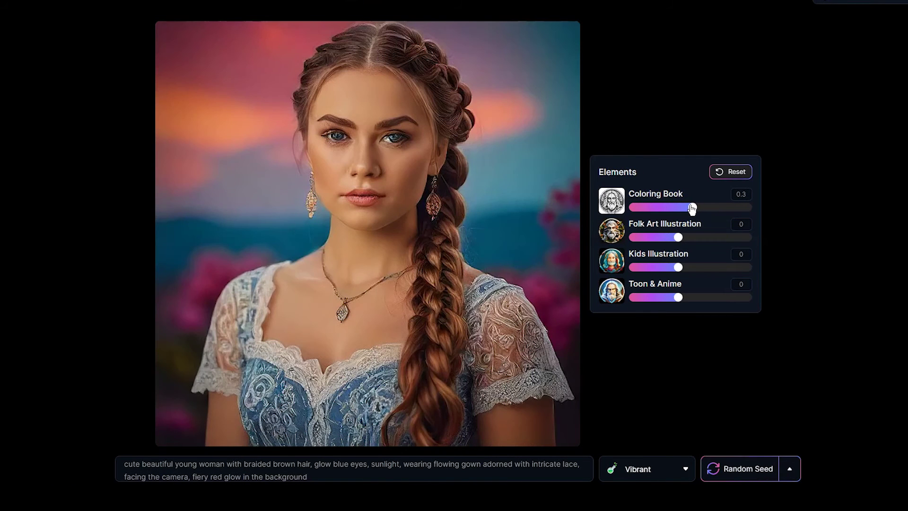
{"action": "left_click_drag", "start_coordinate": [691, 208], "coordinate": [669, 208]}
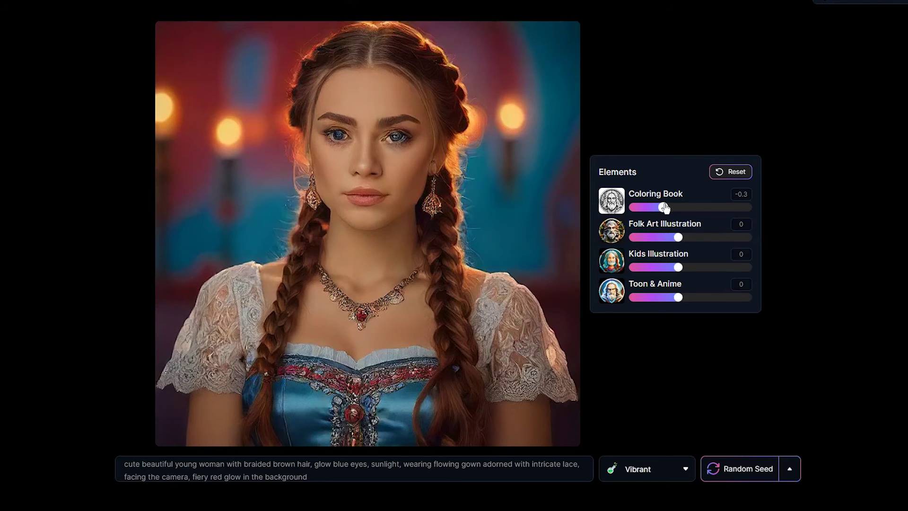
{"action": "left_click_drag", "start_coordinate": [665, 208], "coordinate": [695, 208]}
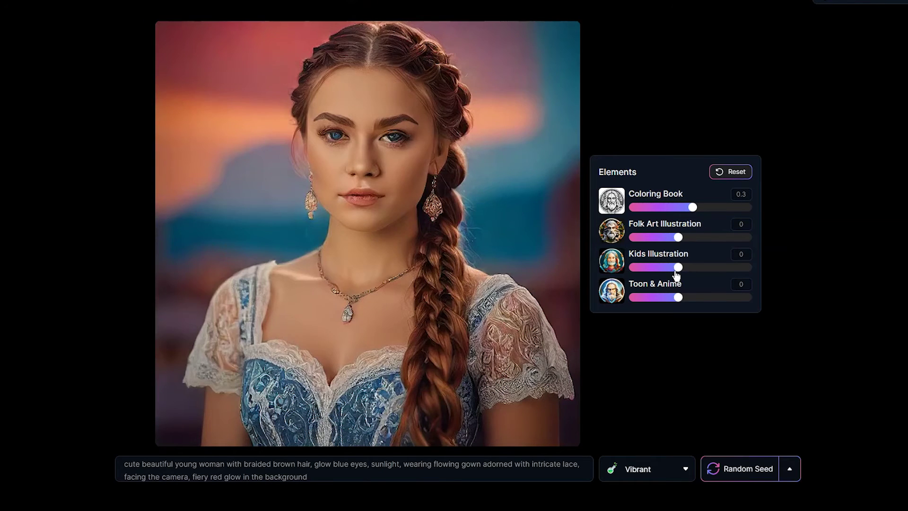
{"action": "left_click_drag", "start_coordinate": [676, 268], "coordinate": [685, 266]}
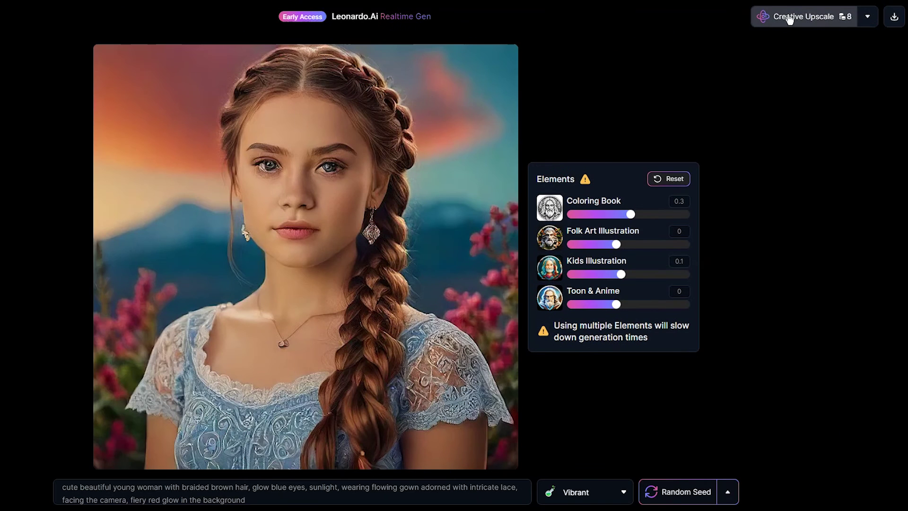
- Request a Creative Upscale and a Normal Upscale of the braided portrait, then exit Realtime Gen
{"action": "left_click", "coordinate": [789, 19]}
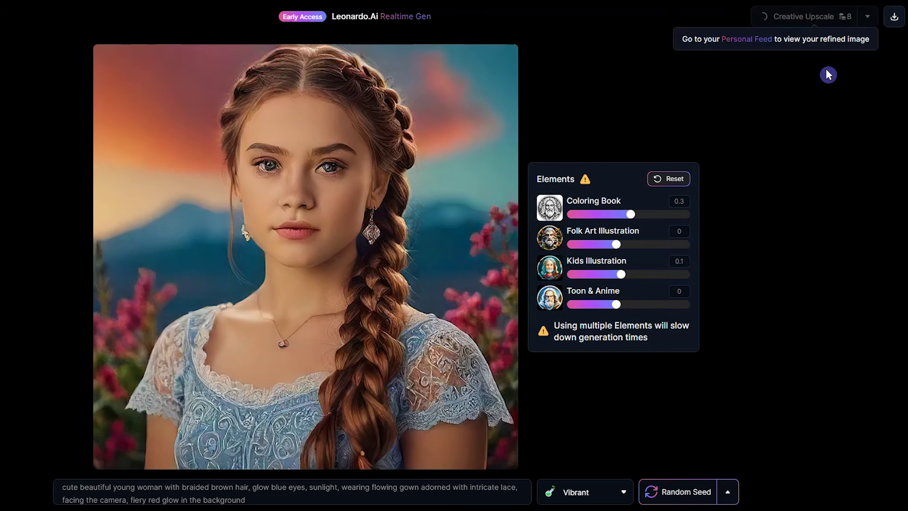
{"action": "left_click", "coordinate": [867, 17]}
{"action": "left_click", "coordinate": [845, 66]}
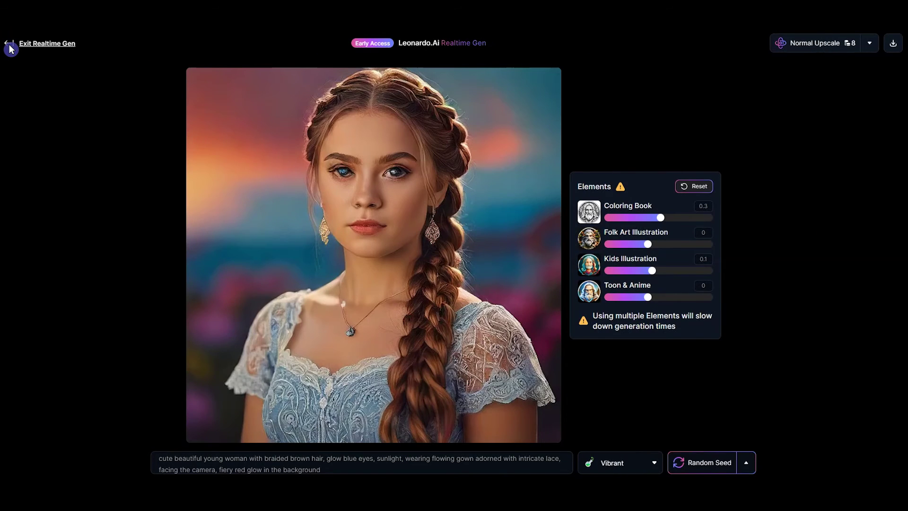
{"action": "left_click", "coordinate": [9, 48]}
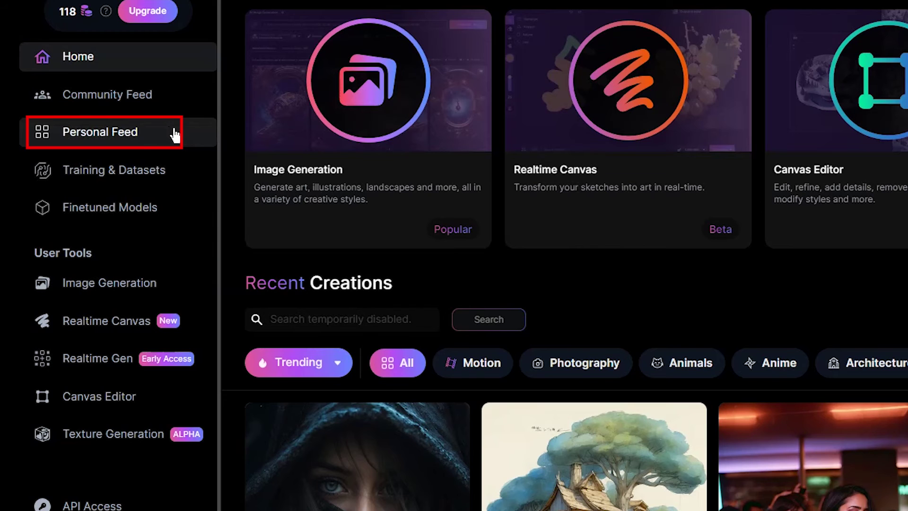
- In Personal Feed, open the braided woman image and switch both versions to Original Image
{"action": "left_click", "coordinate": [175, 134]}
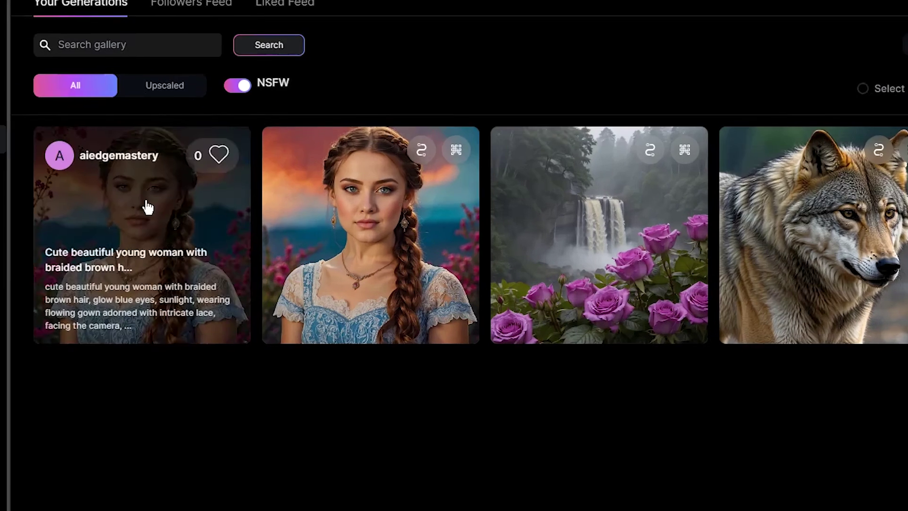
{"action": "left_click", "coordinate": [179, 216]}
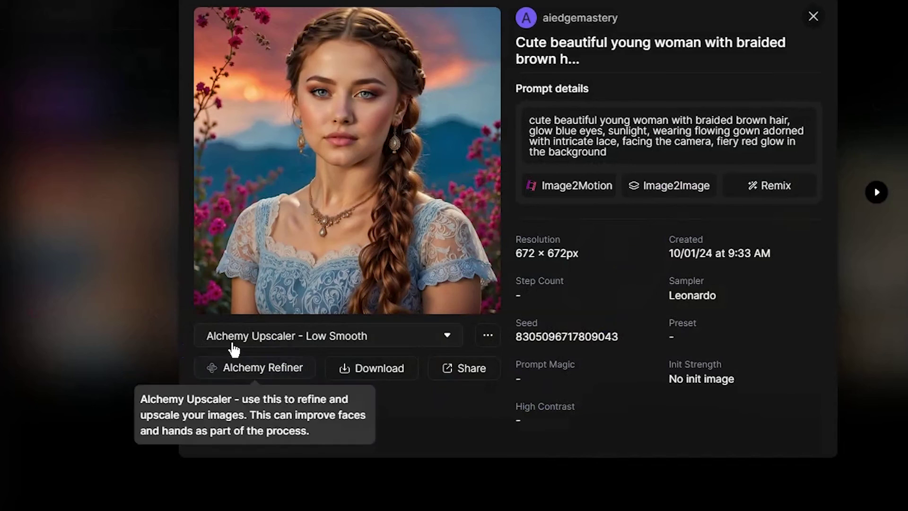
{"action": "left_click", "coordinate": [425, 344]}
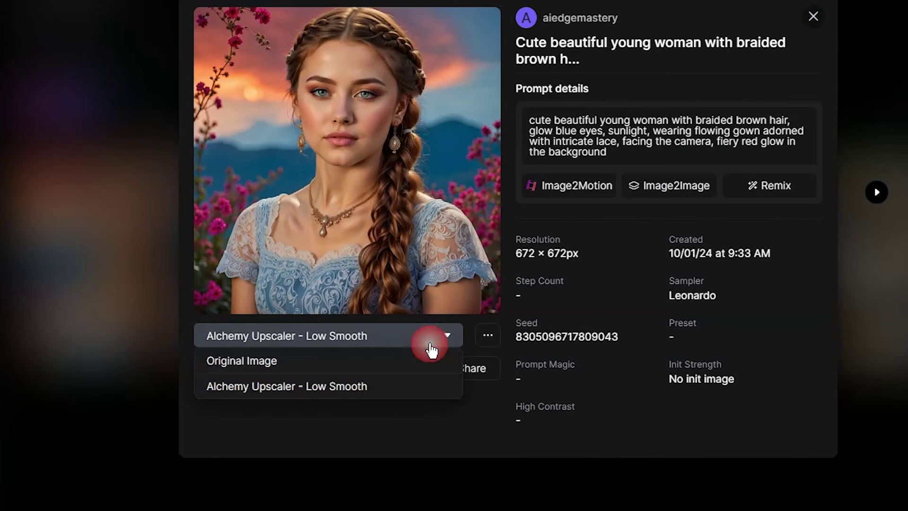
{"action": "left_click", "coordinate": [377, 365]}
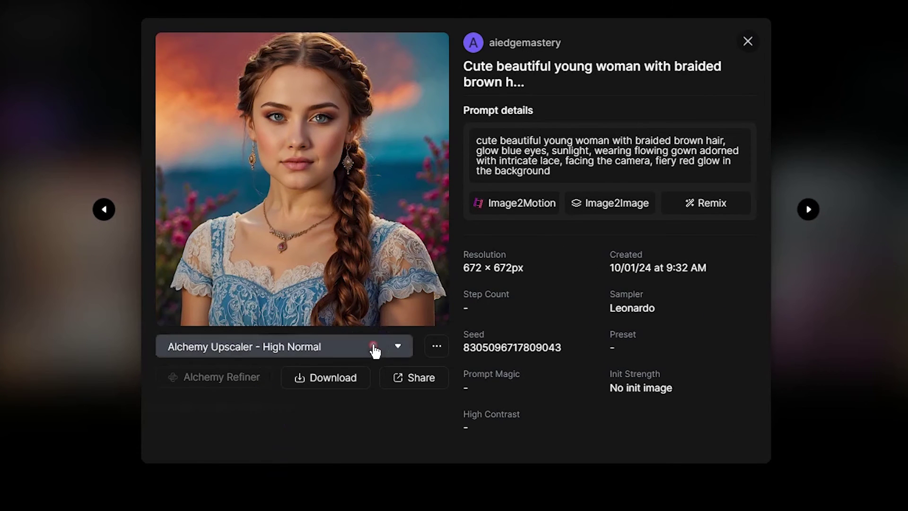
{"action": "left_click", "coordinate": [376, 347]}
{"action": "left_click", "coordinate": [292, 378]}
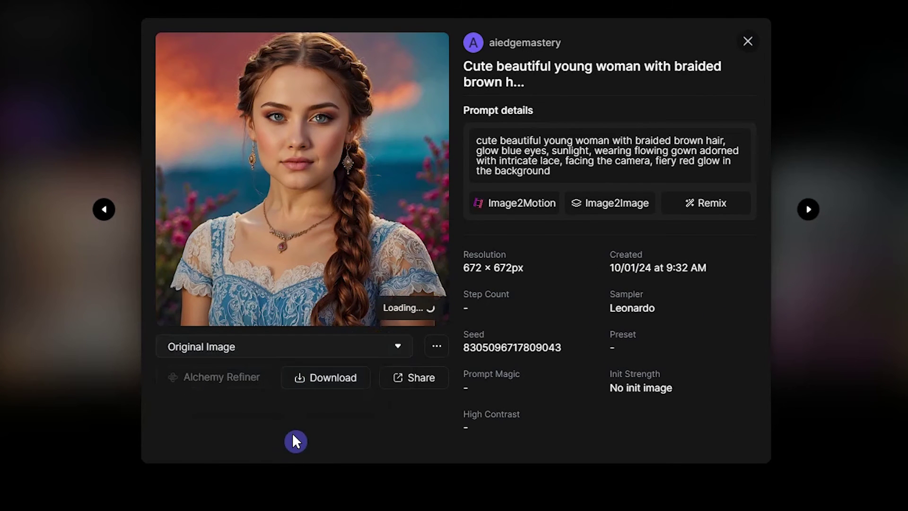